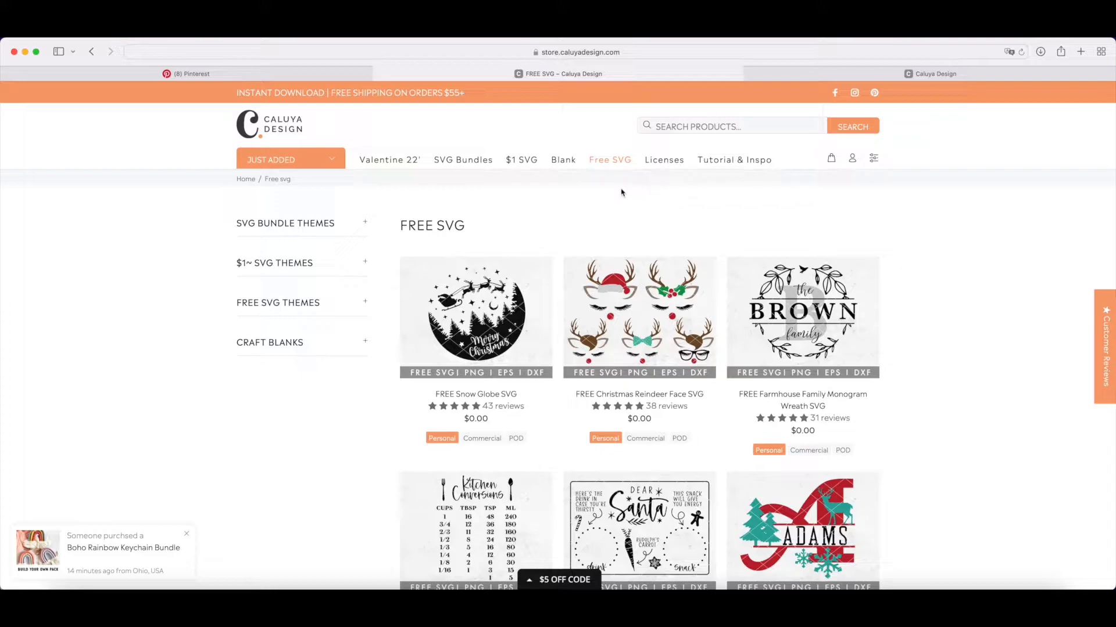
# Step: Open the Flower | Botanical category of the store's free SVG designs
pyautogui.moveTo(612, 165)
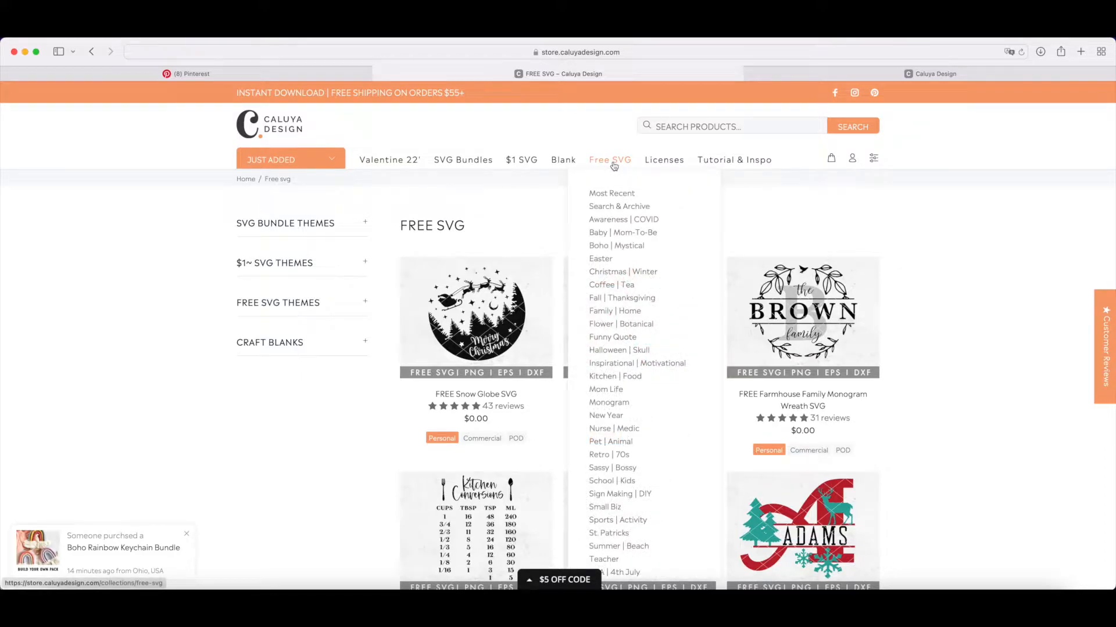
pyautogui.scroll(-1, 613, 290)
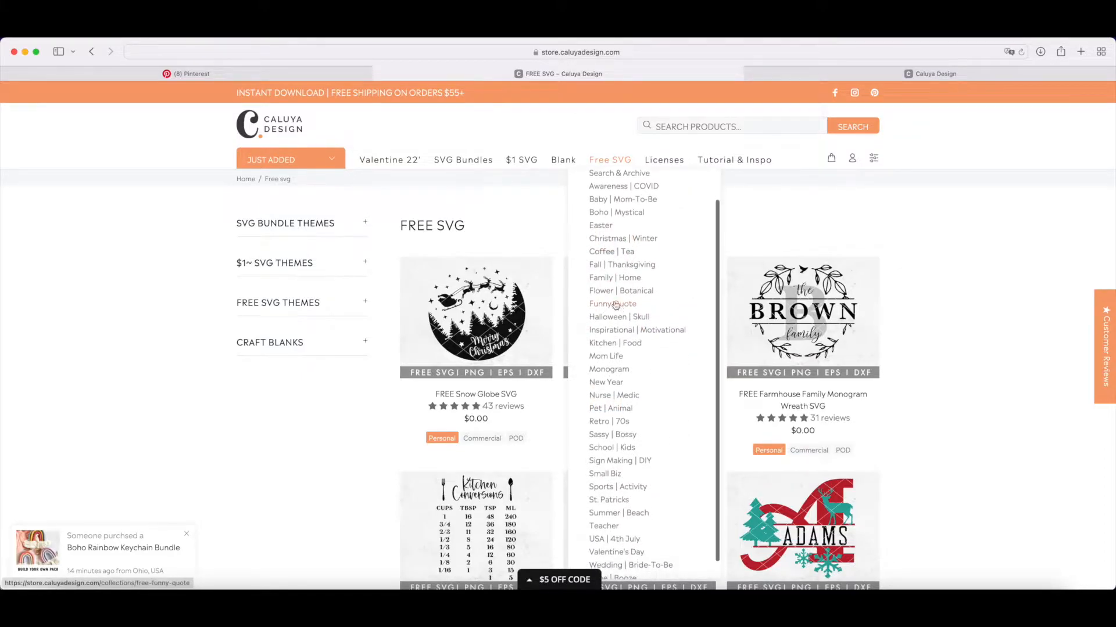
pyautogui.click(615, 297)
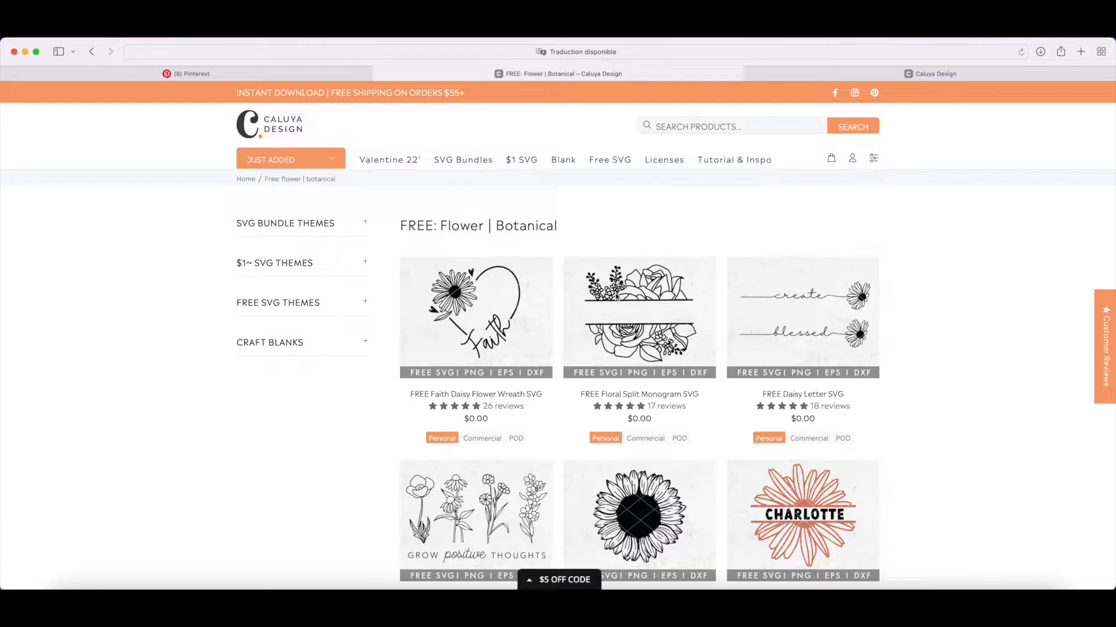
# Step: Find the FREE Peony SVG among the floral designs and open its product page
pyautogui.scroll(-10, 617, 296)
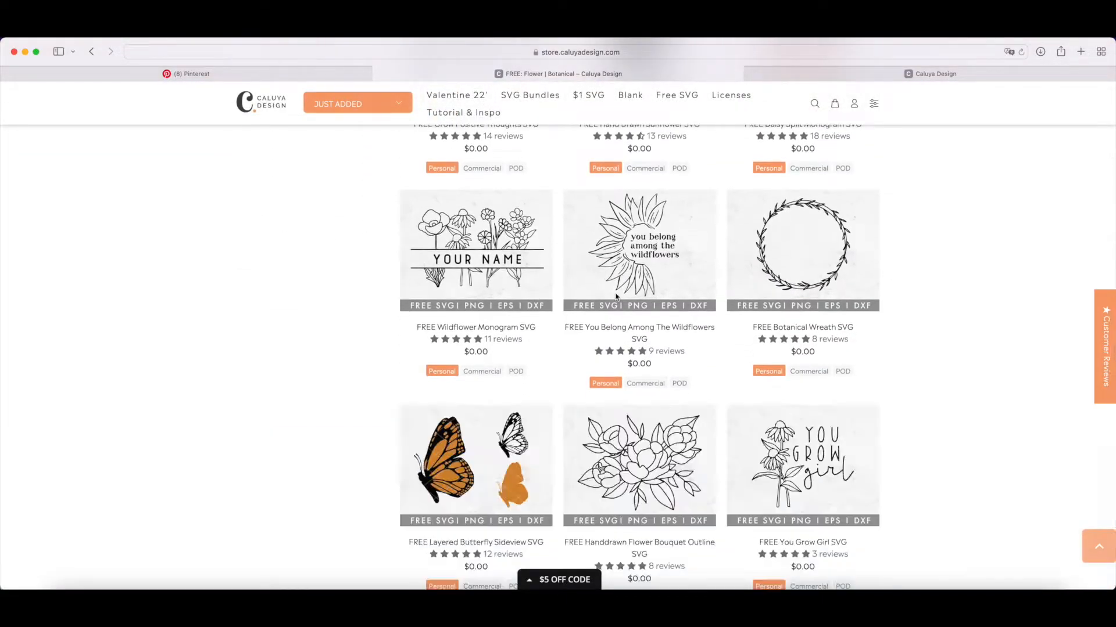
pyautogui.scroll(-6, 616, 296)
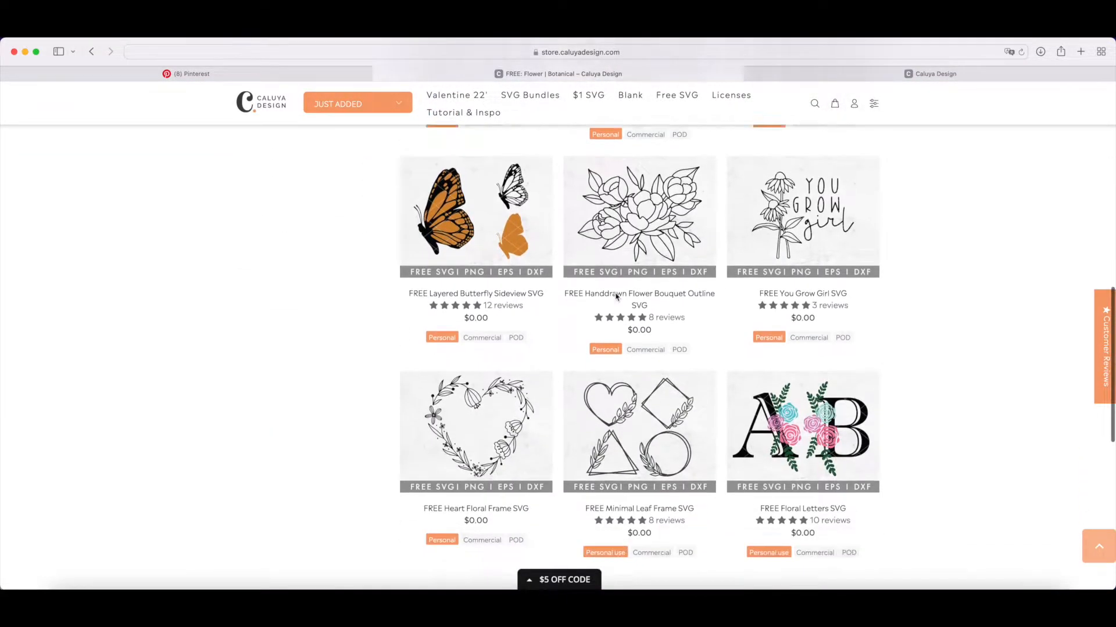
pyautogui.scroll(-2, 617, 297)
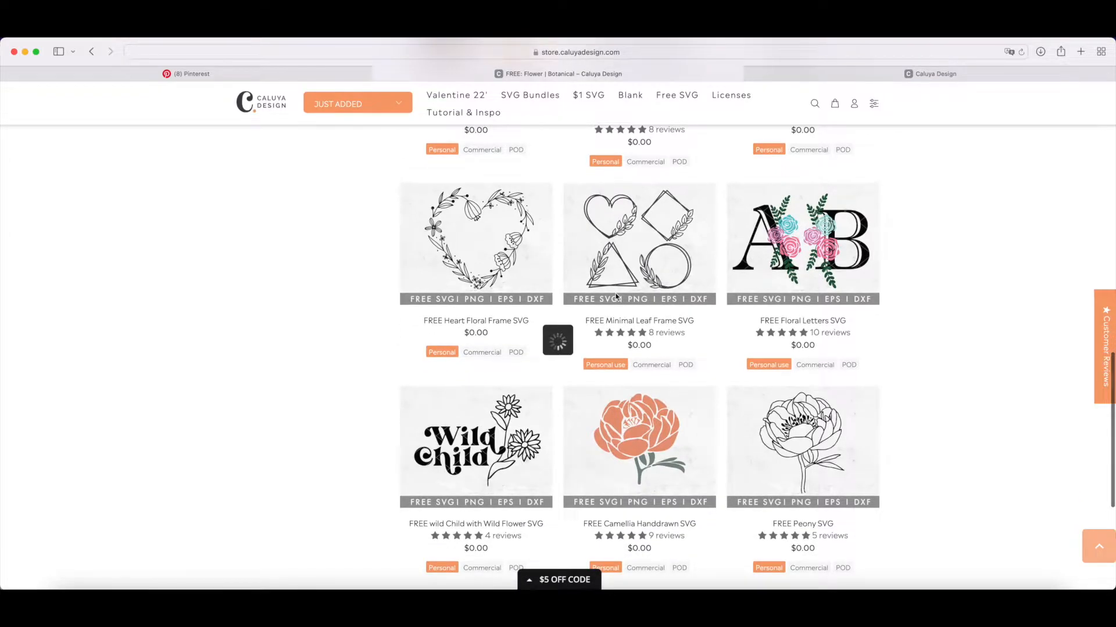
pyautogui.scroll(-1, 616, 297)
pyautogui.click(804, 361)
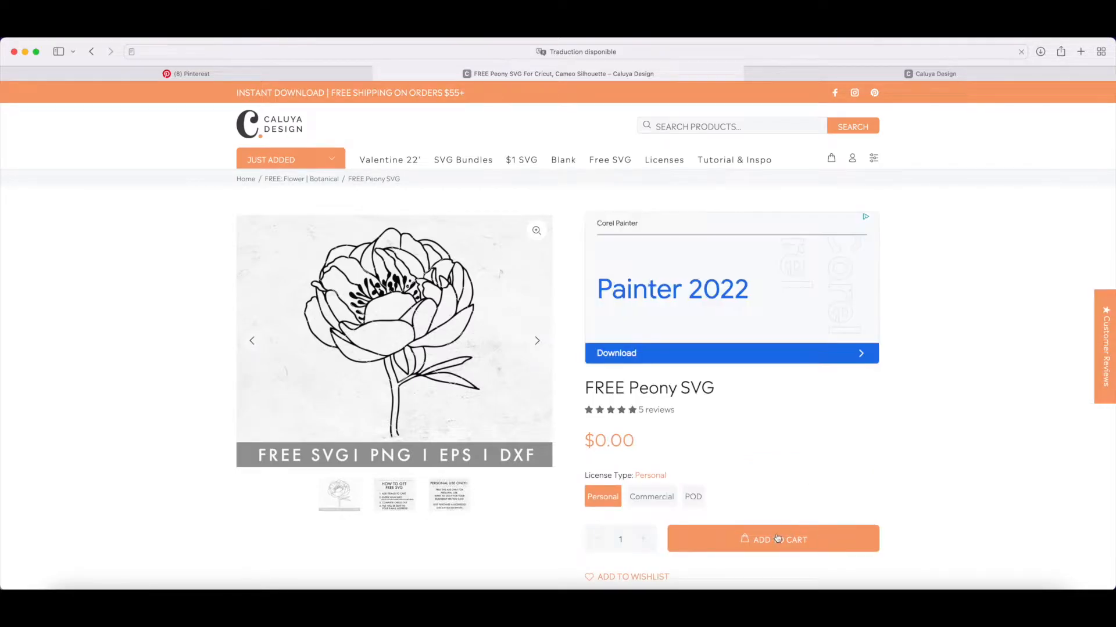
# Step: Add the free peony design with the Personal license to the cart and proceed to checkout, declining the designer tip
pyautogui.click(777, 538)
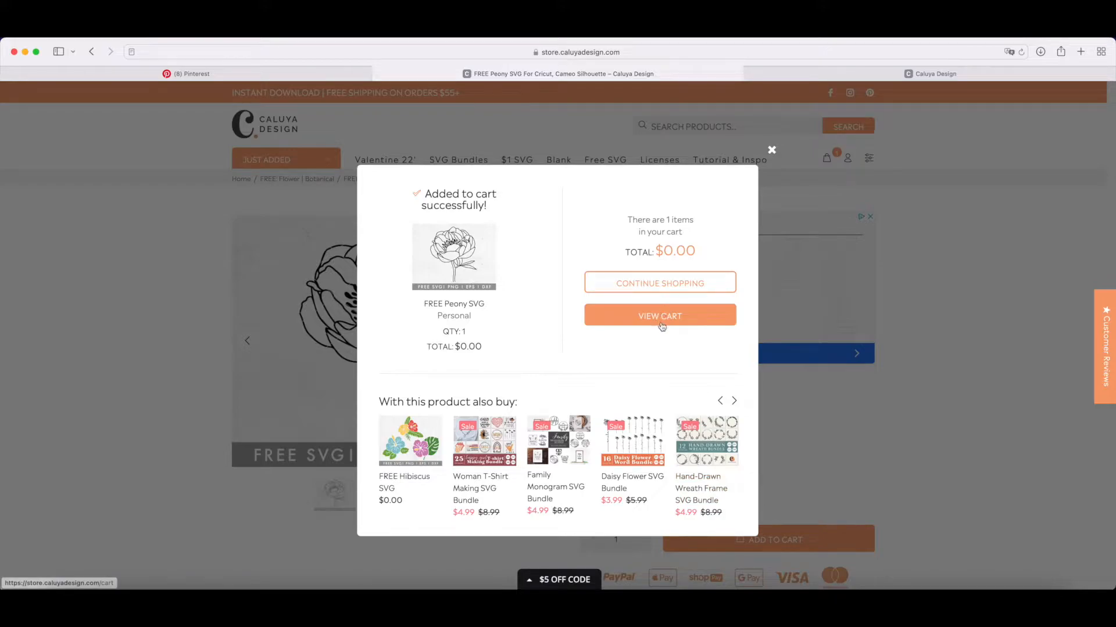
pyautogui.click(664, 323)
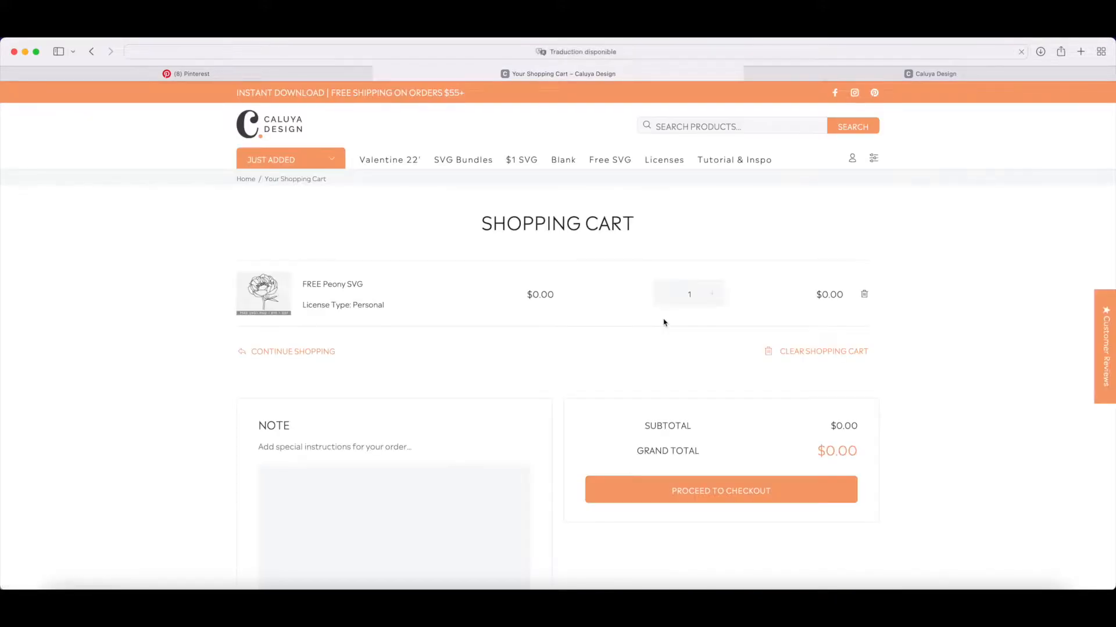
pyautogui.scroll(-1, 664, 323)
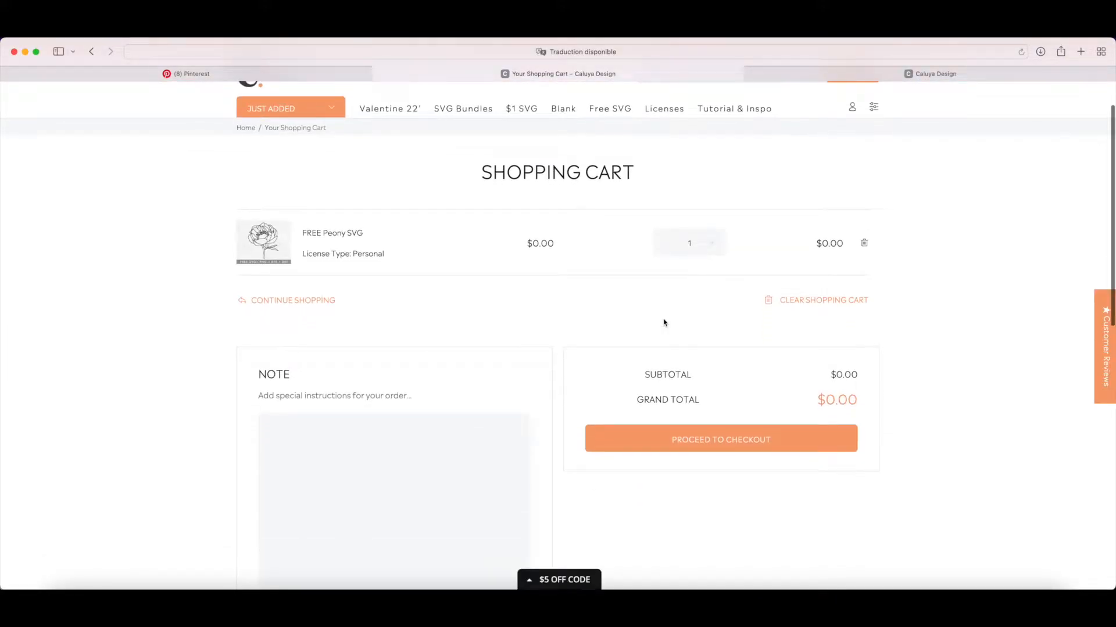
pyautogui.click(706, 445)
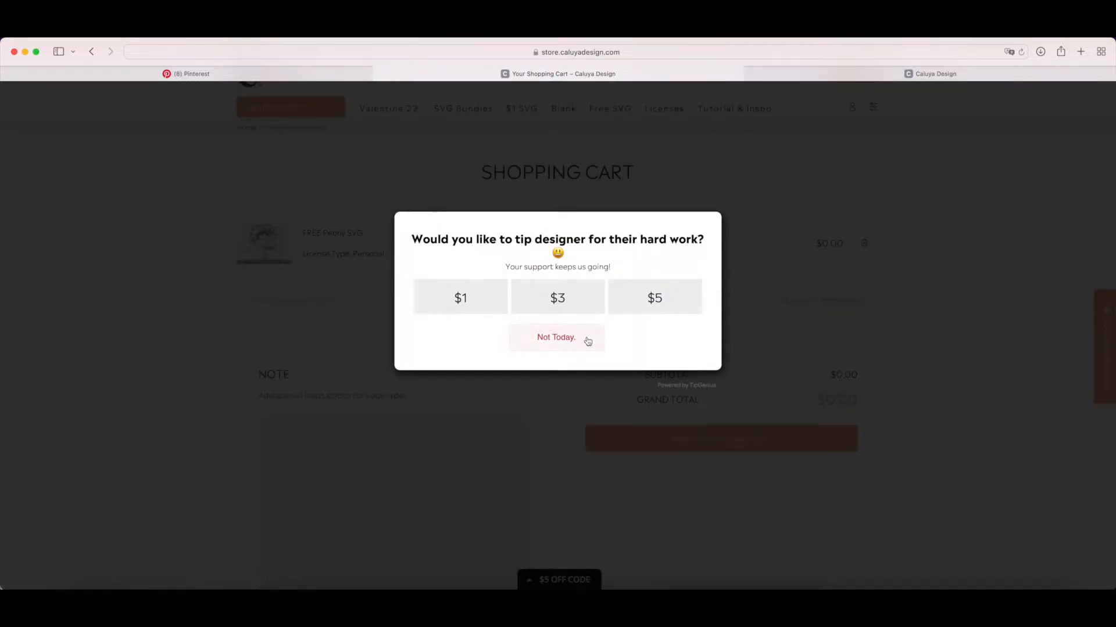
pyautogui.click(587, 341)
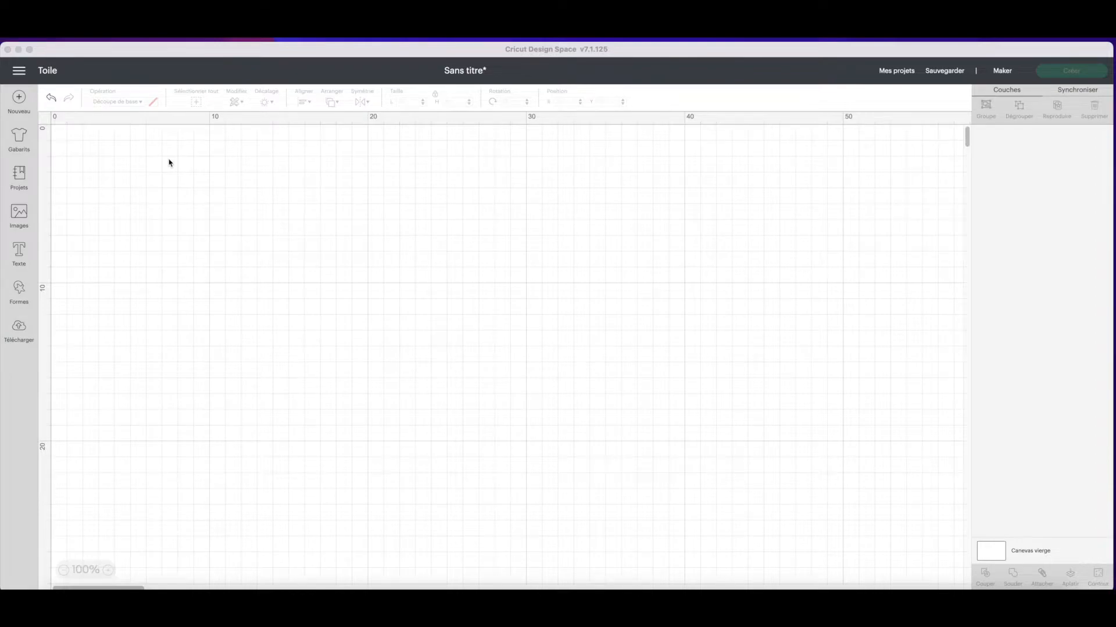
# Step: Switch to Cricut Design Space and load Peony.png from the Peony-SVG folder as a new image upload
pyautogui.click(21, 330)
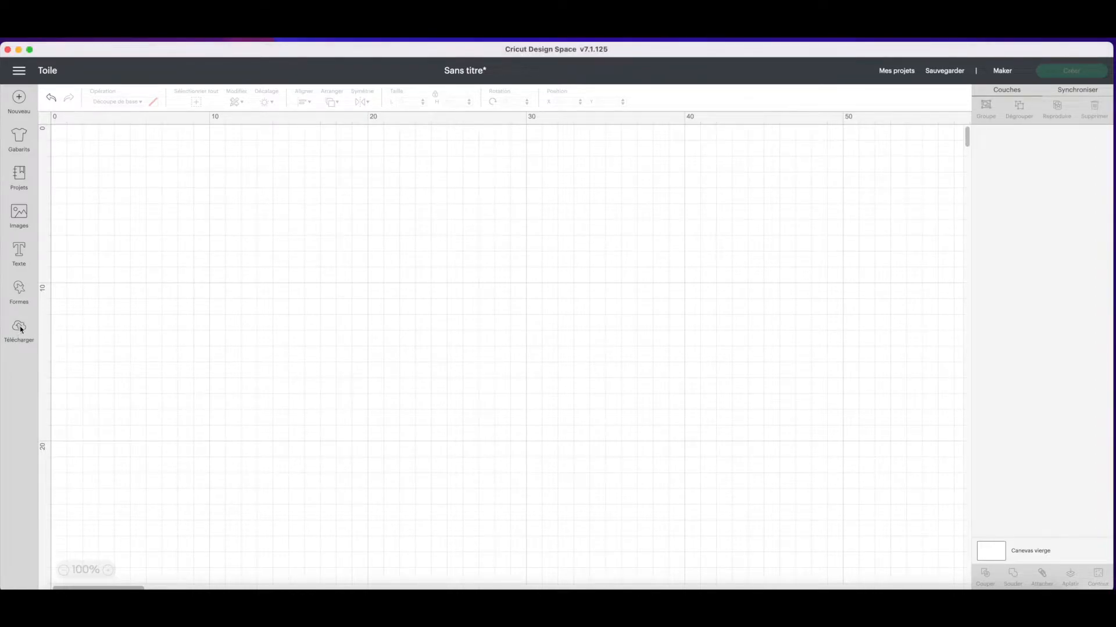
pyautogui.click(20, 332)
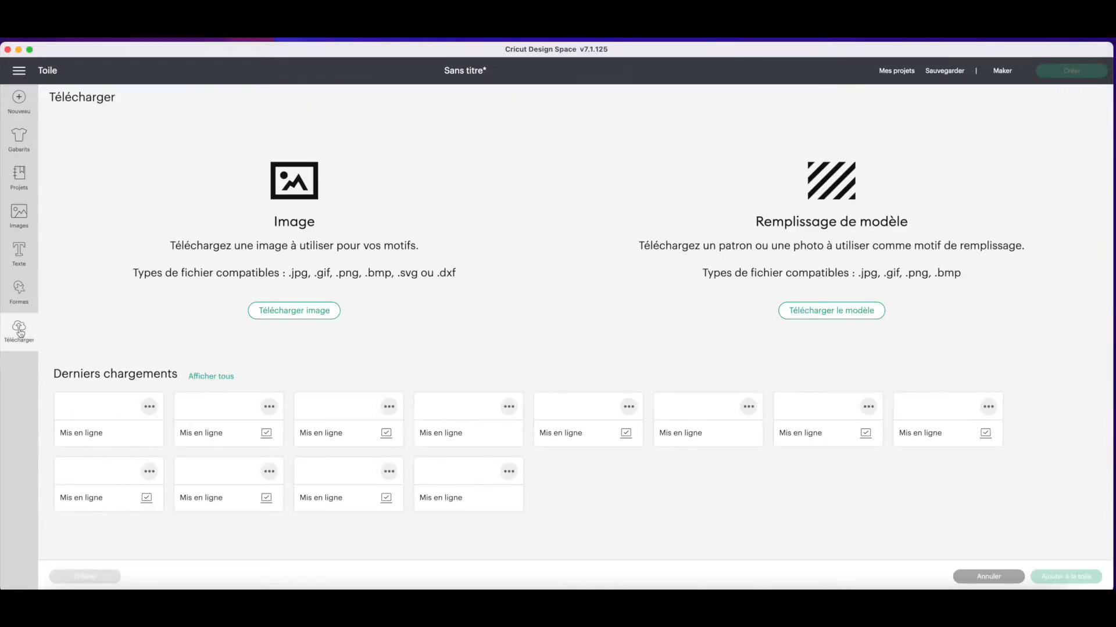
pyautogui.click(296, 314)
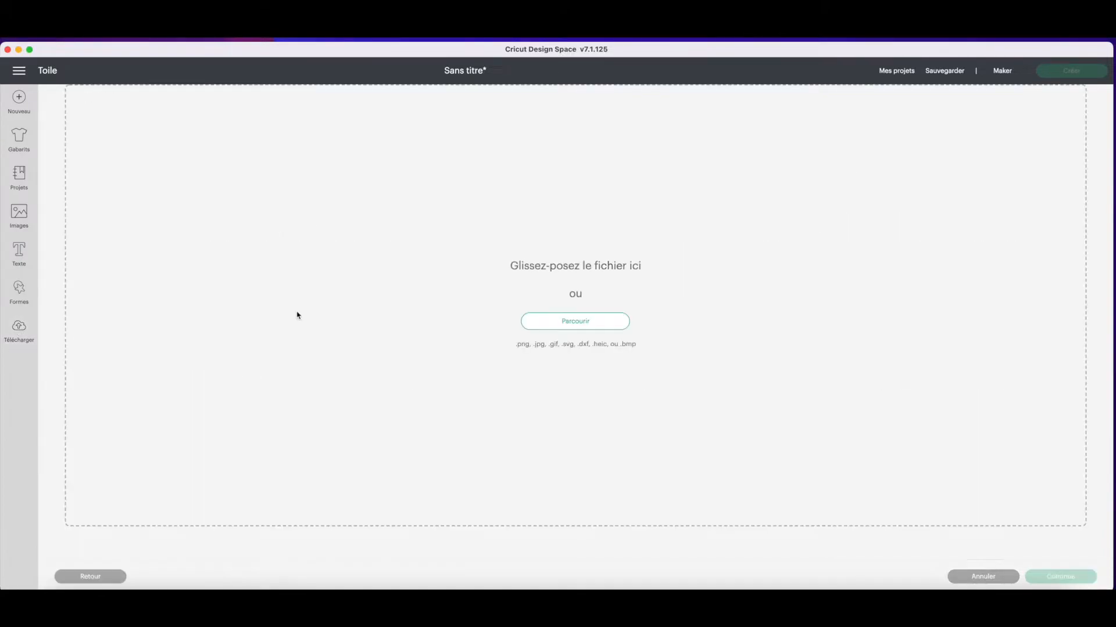
pyautogui.click(585, 321)
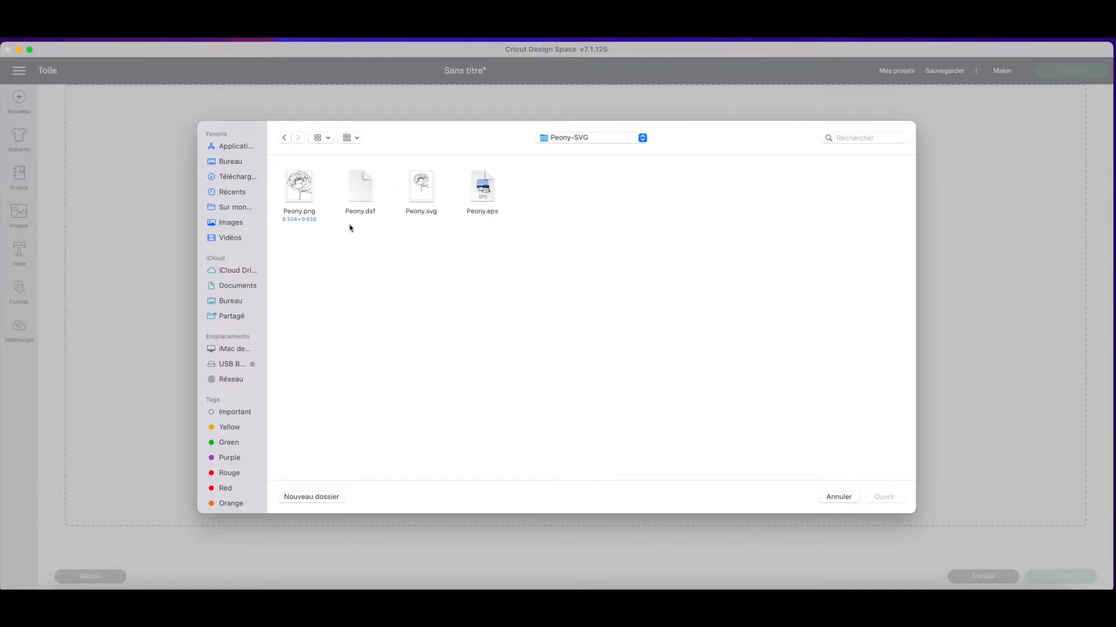
pyautogui.click(308, 202)
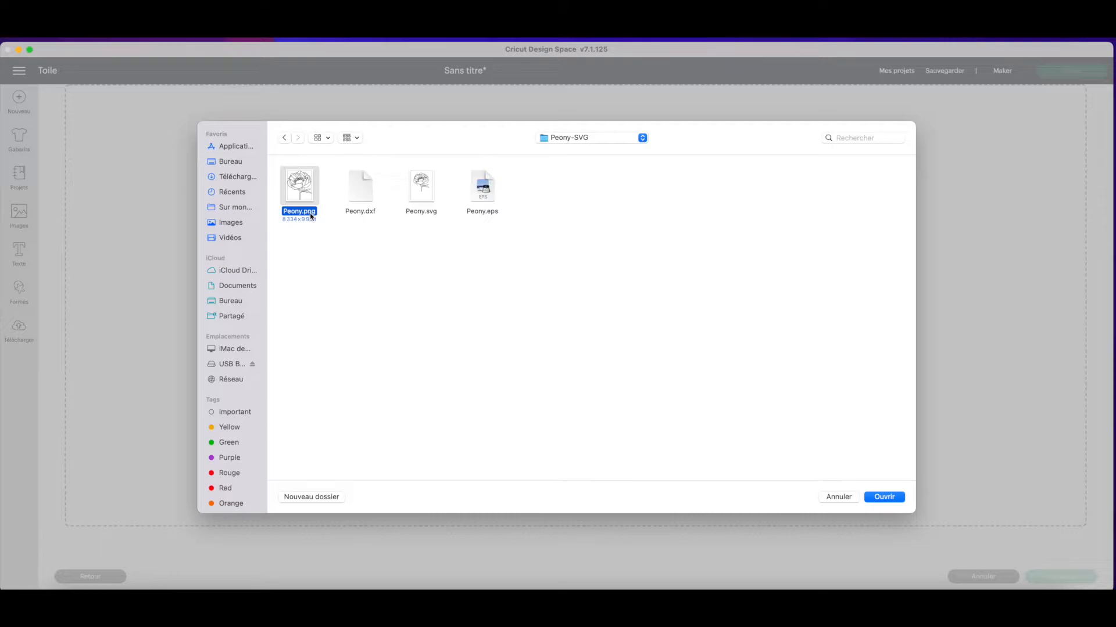
pyautogui.click(884, 497)
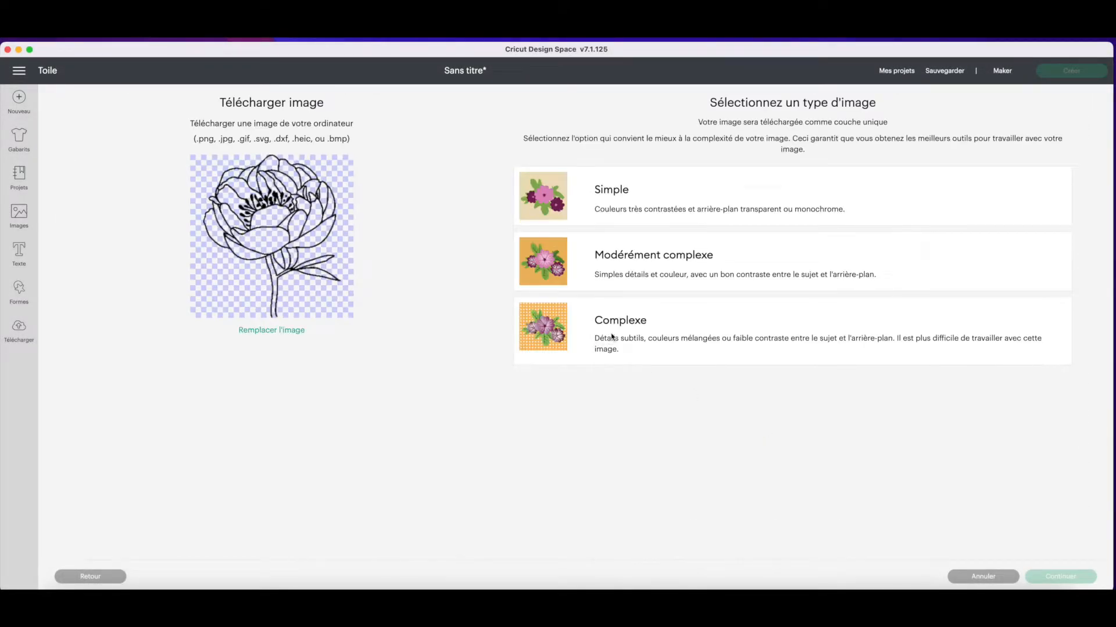
# Step: Set the peony's image type to Complexe, keep its background as it is, and upload it as a cut image
pyautogui.click(663, 338)
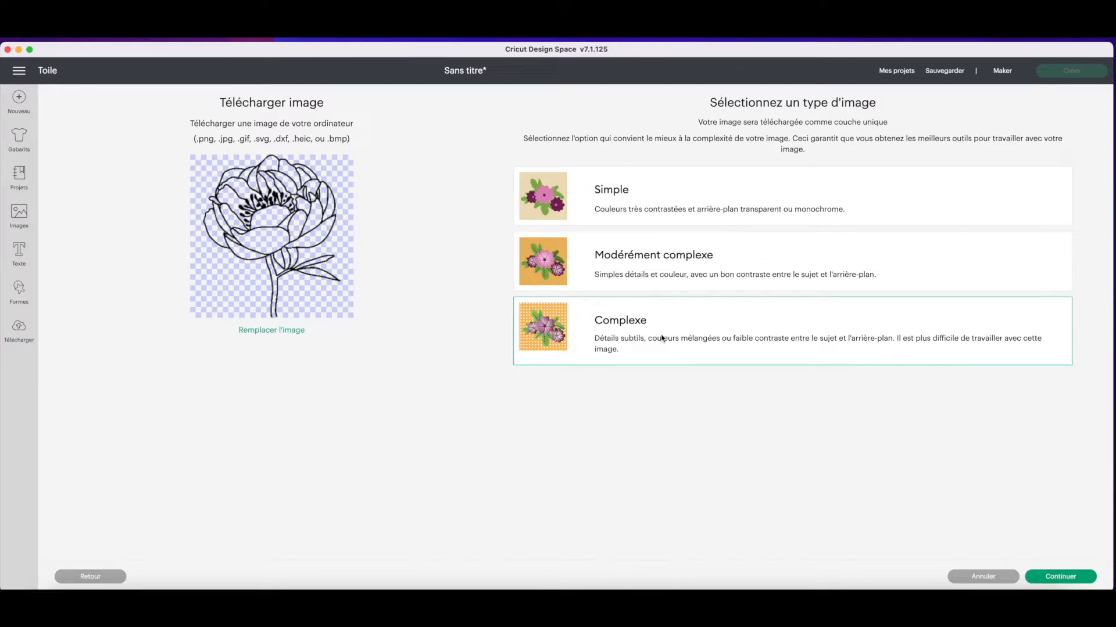
pyautogui.click(1065, 577)
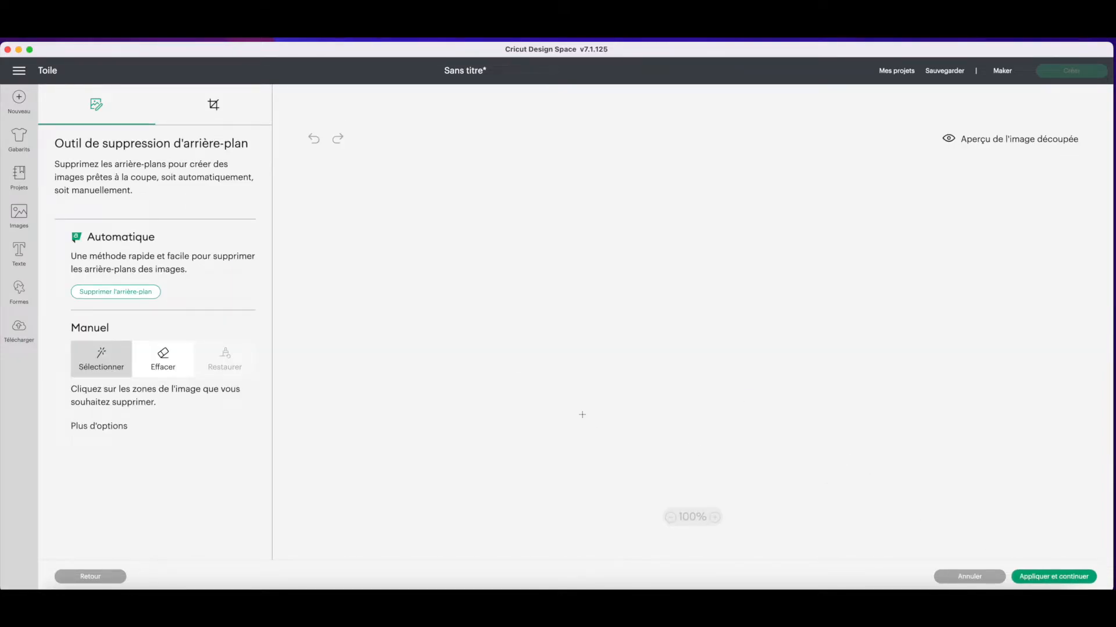
pyautogui.click(1078, 577)
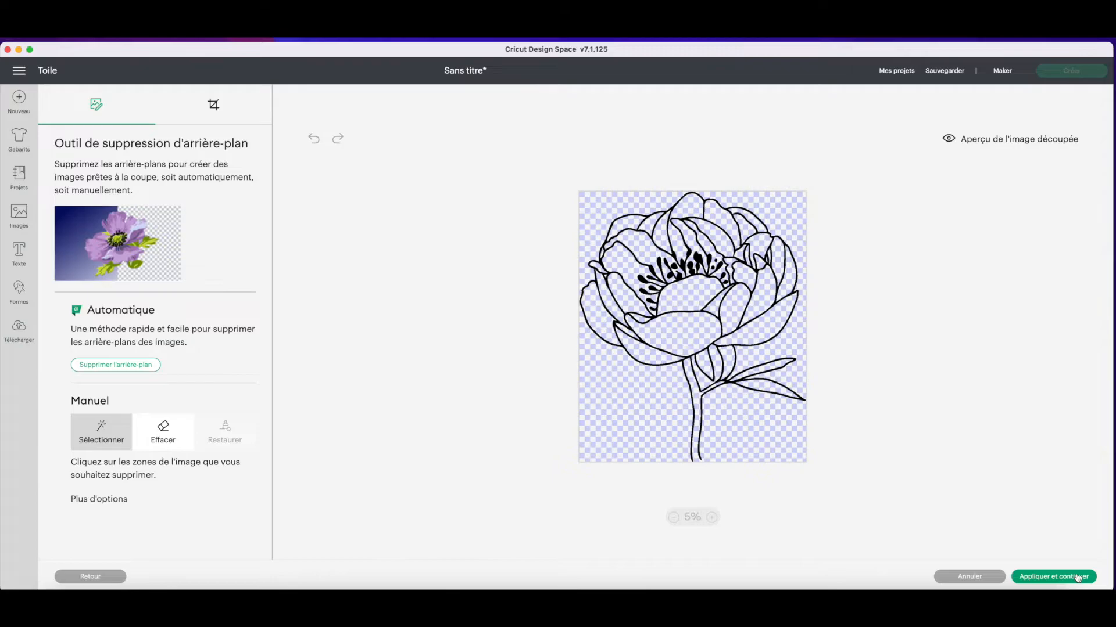
pyautogui.click(1078, 577)
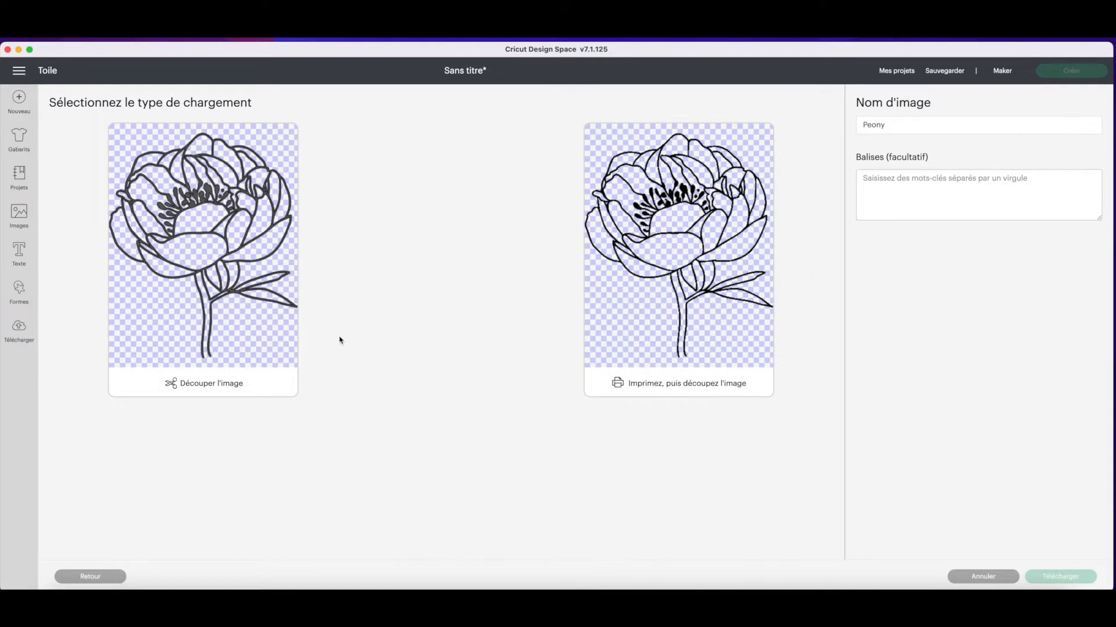
pyautogui.click(256, 323)
pyautogui.click(1067, 580)
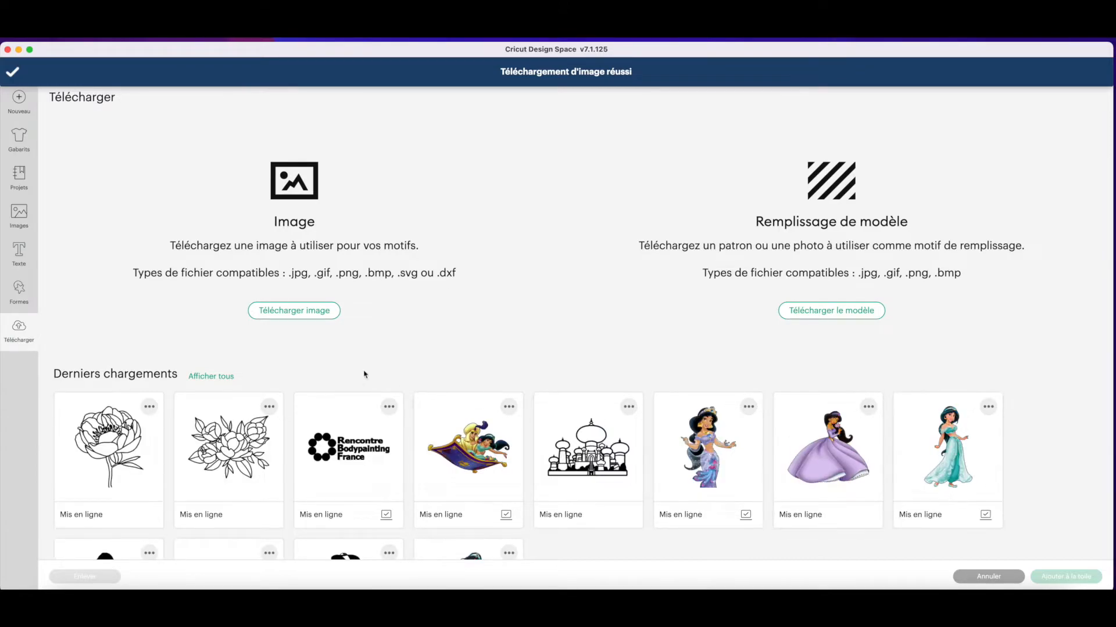
# Step: Load the "Ma famille" drawing as a new image upload and set its image type to Complexe
pyautogui.click(320, 315)
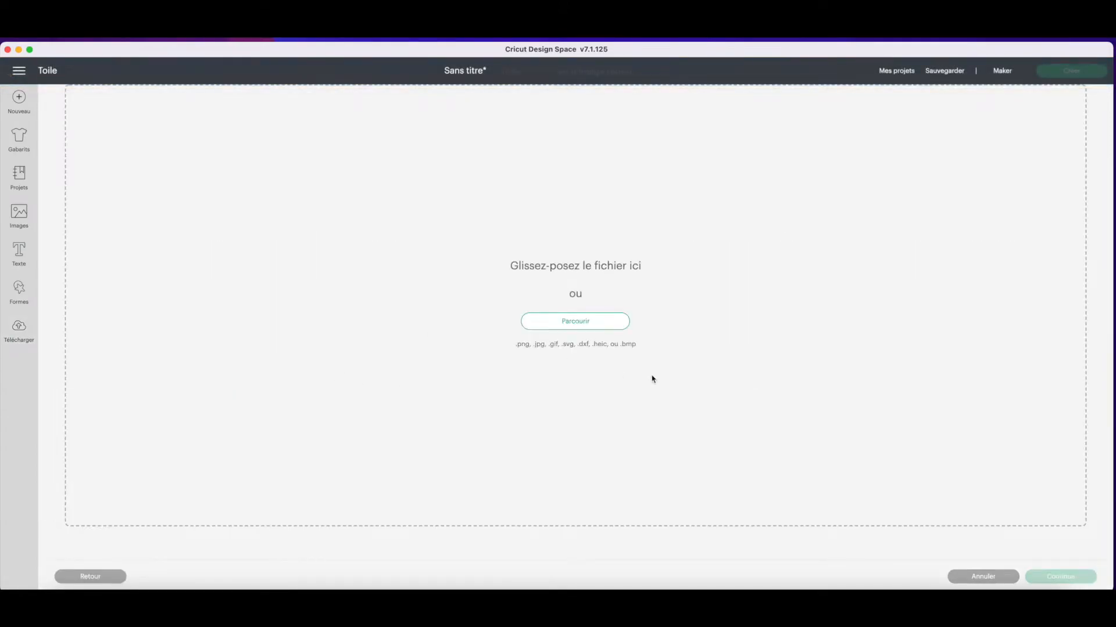
pyautogui.click(565, 323)
pyautogui.click(881, 498)
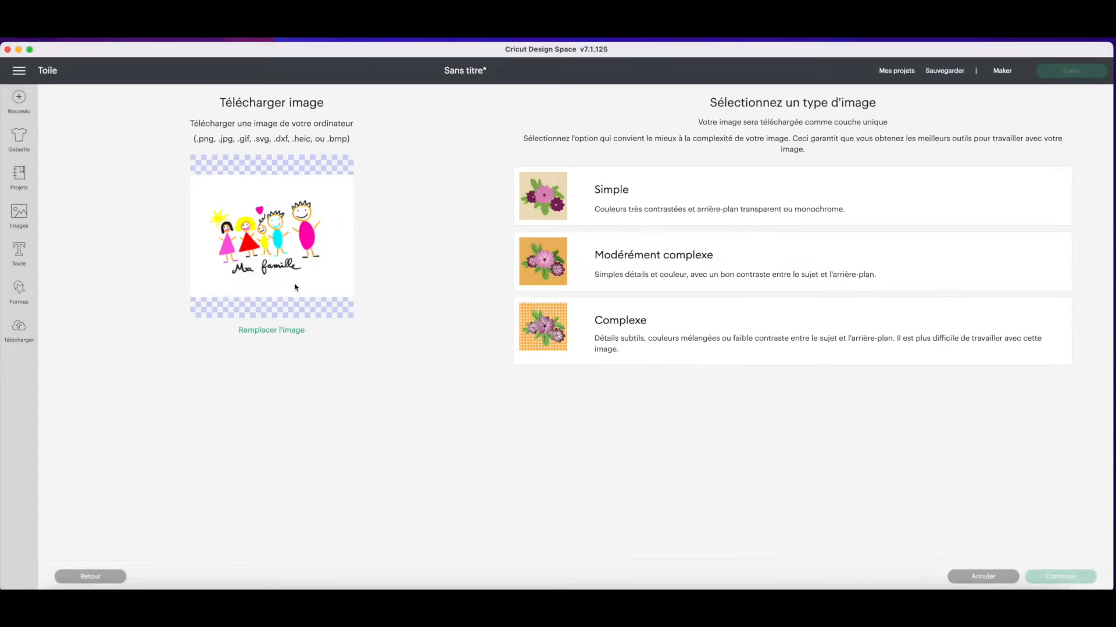
pyautogui.click(617, 351)
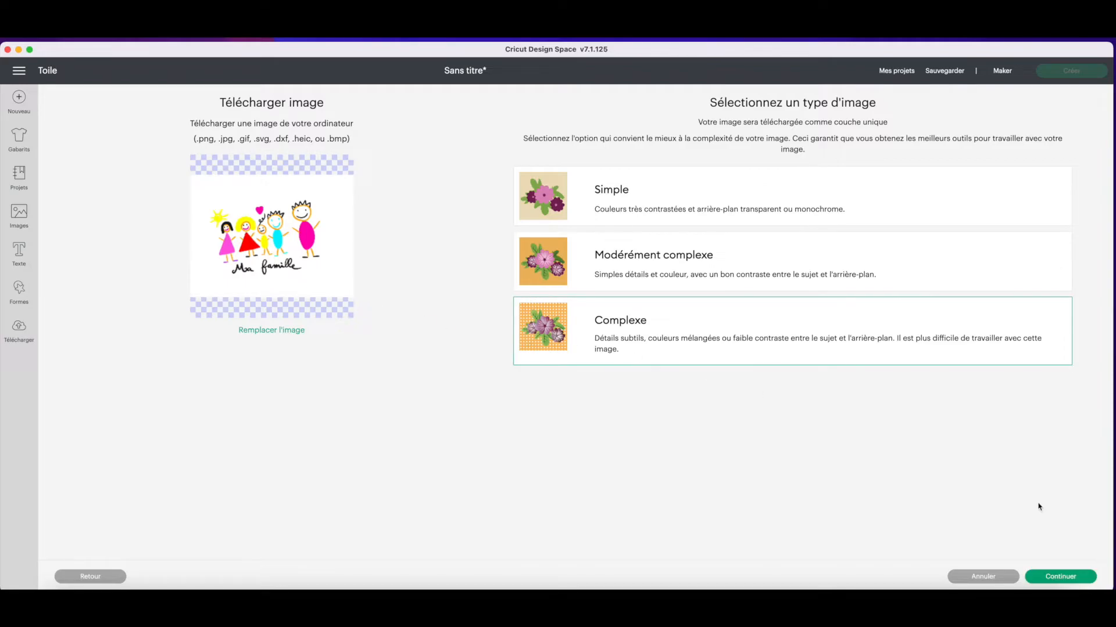
pyautogui.click(1042, 579)
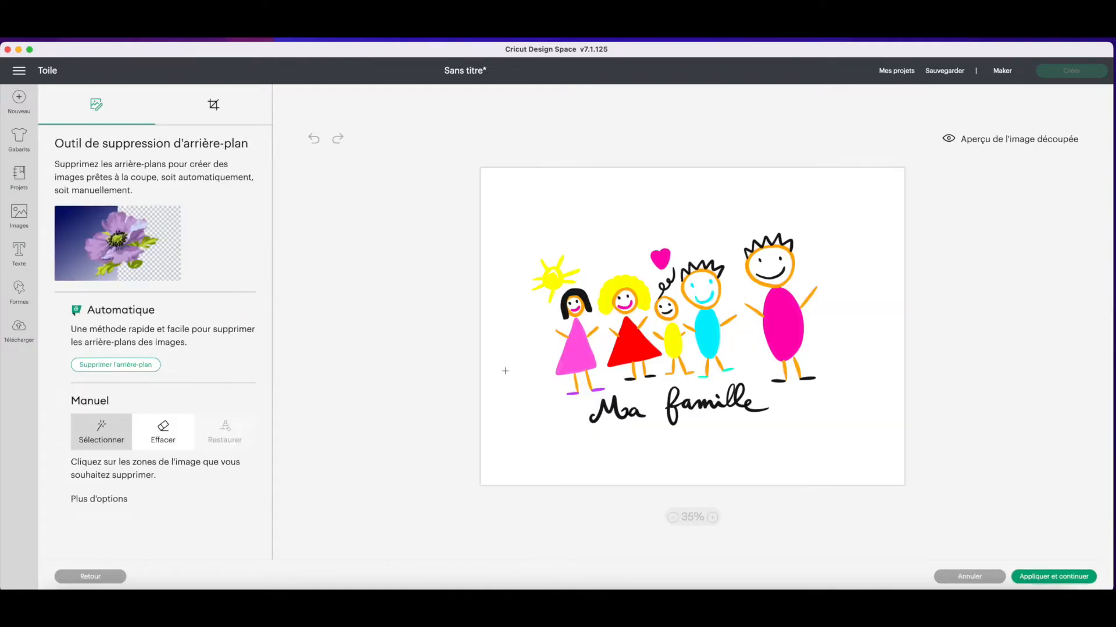
# Step: Remove the white background from the family drawing, continue to the upload type choice, and cancel the upload
pyautogui.click(553, 380)
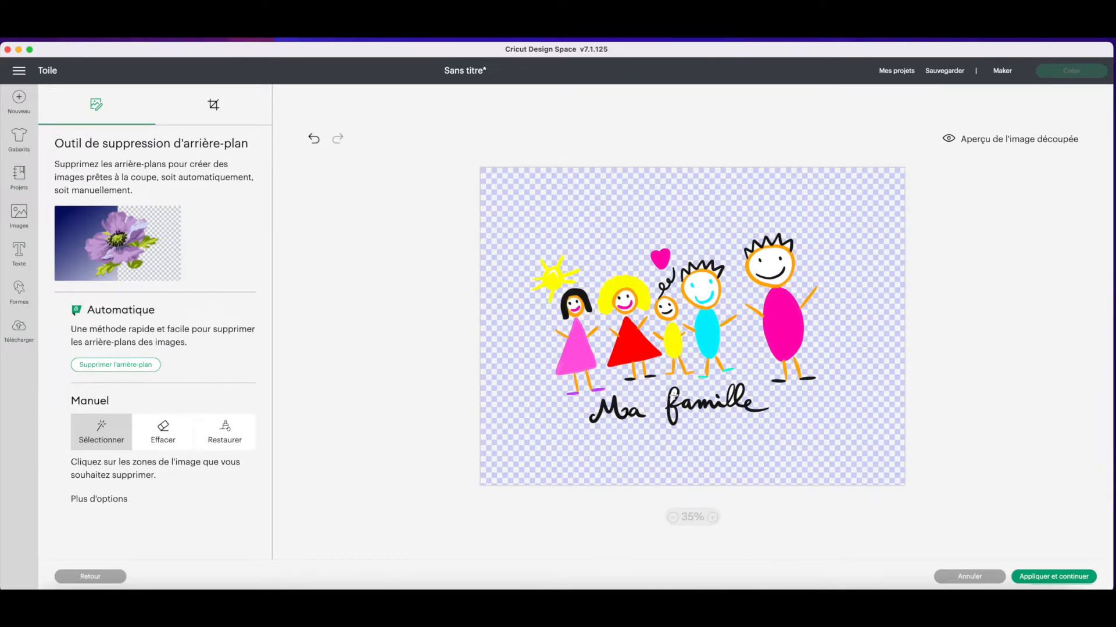
pyautogui.click(707, 298)
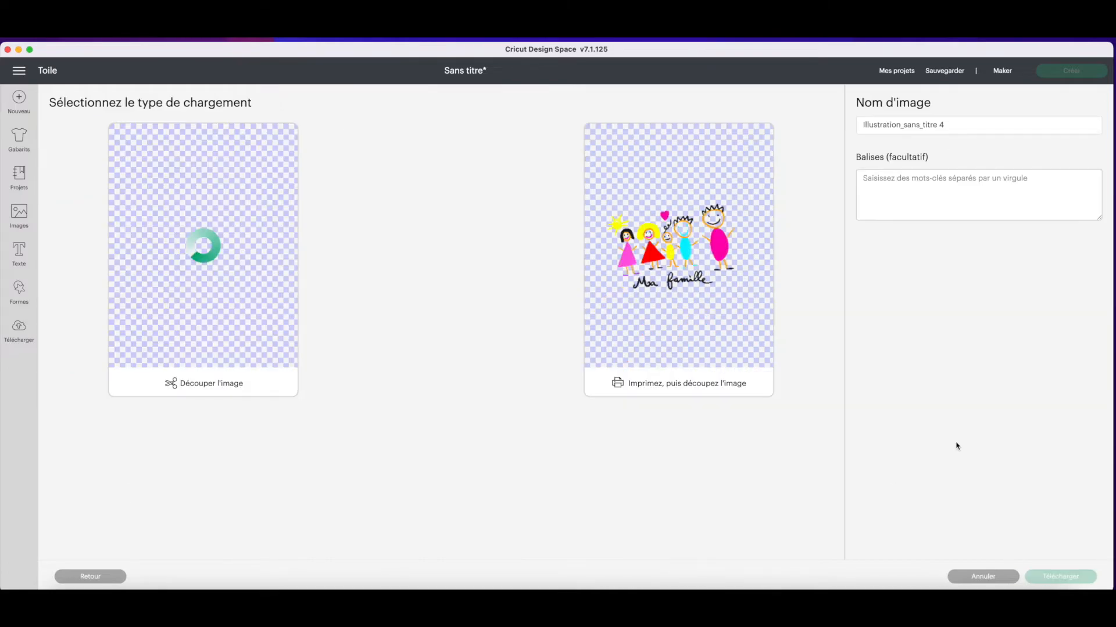
pyautogui.click(999, 578)
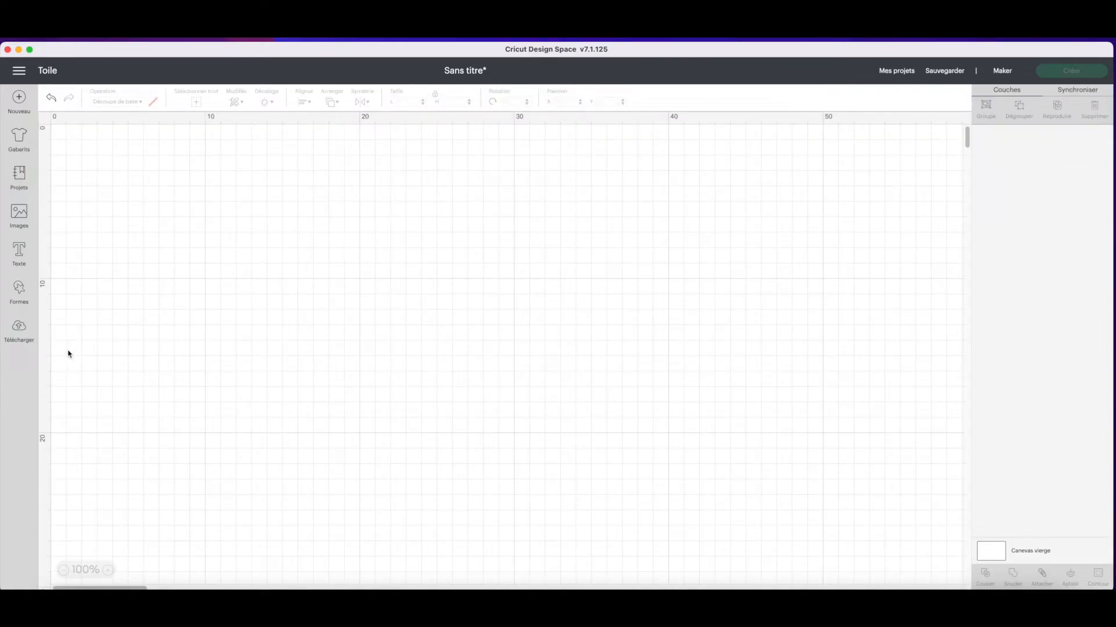
# Step: Add the uploaded peony and flower bouquet images to the canvas
pyautogui.click(22, 334)
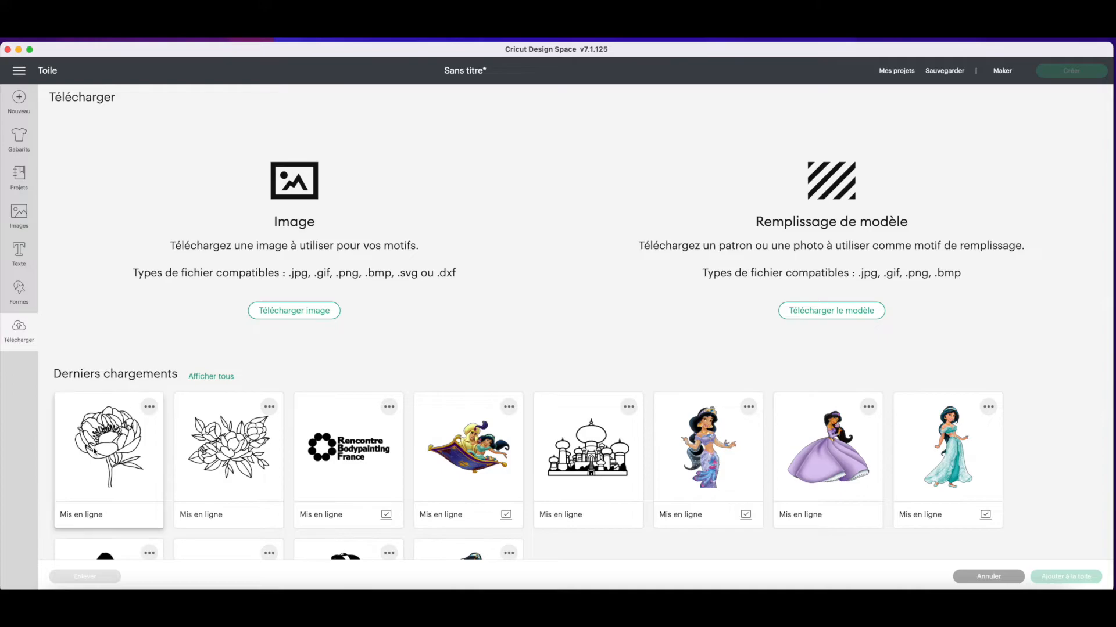
pyautogui.click(138, 452)
pyautogui.click(255, 458)
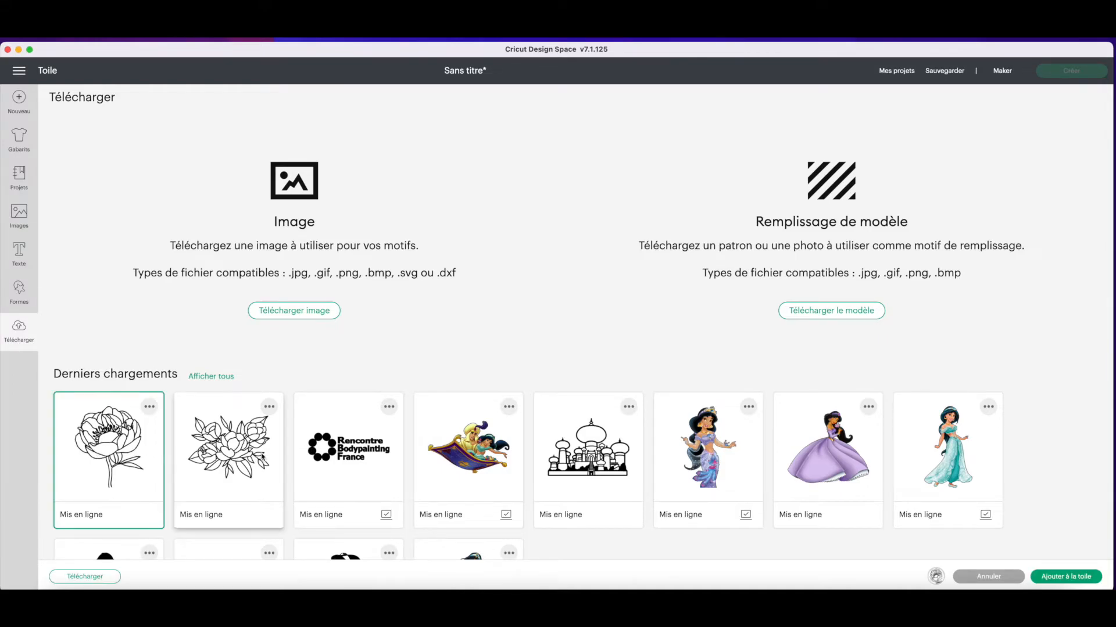
pyautogui.click(1068, 577)
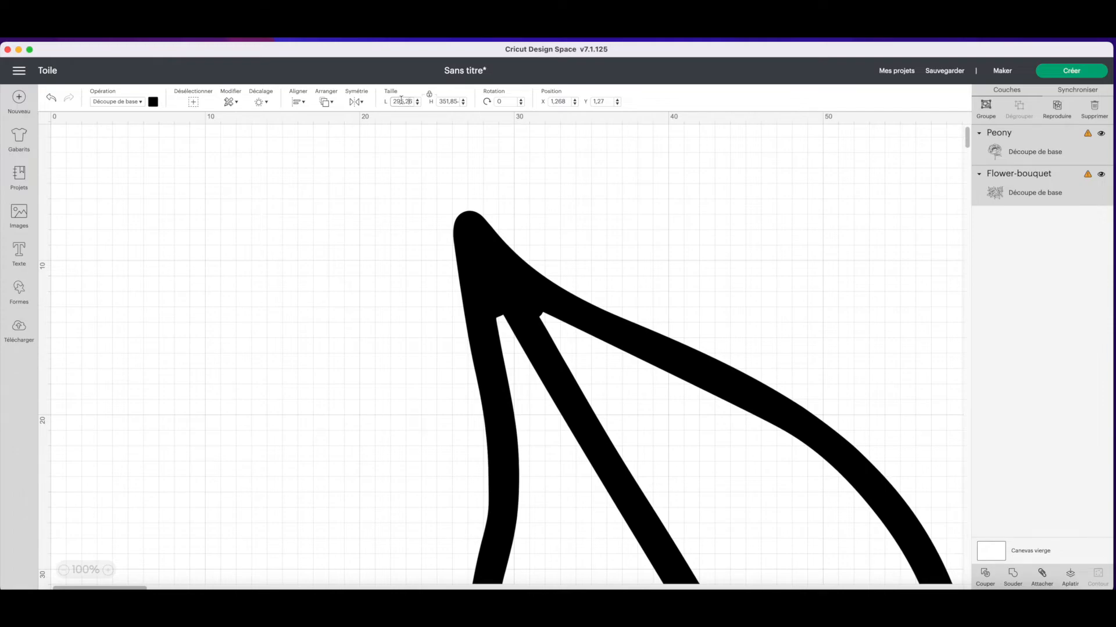
# Step: Set the combined width of the two selected flower images to 30 cm and deselect them
pyautogui.write('30')
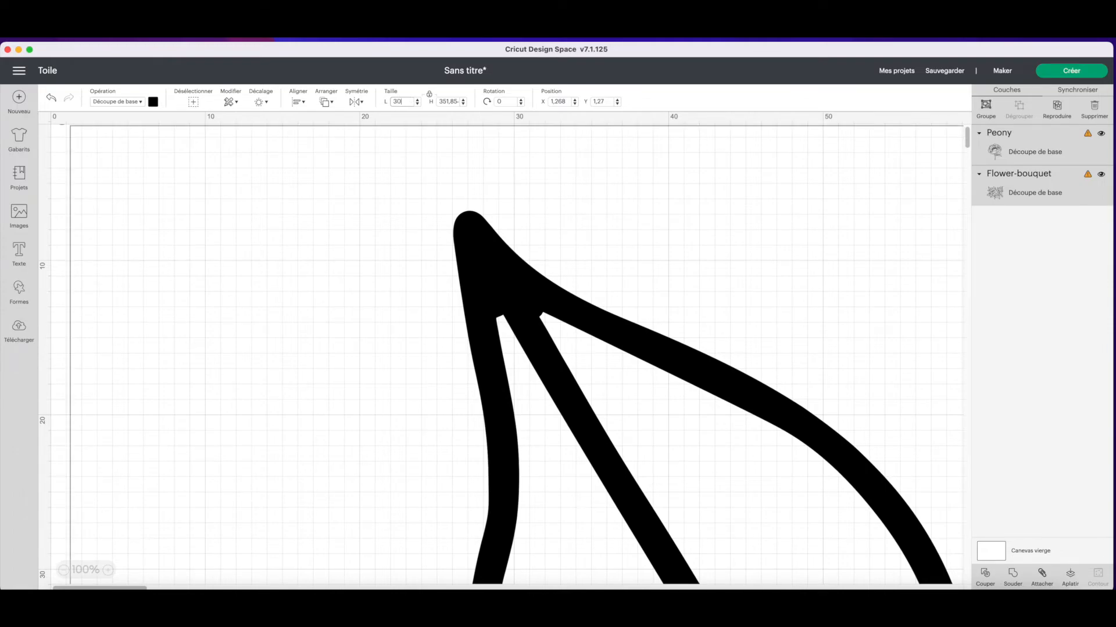
pyautogui.press('Return')
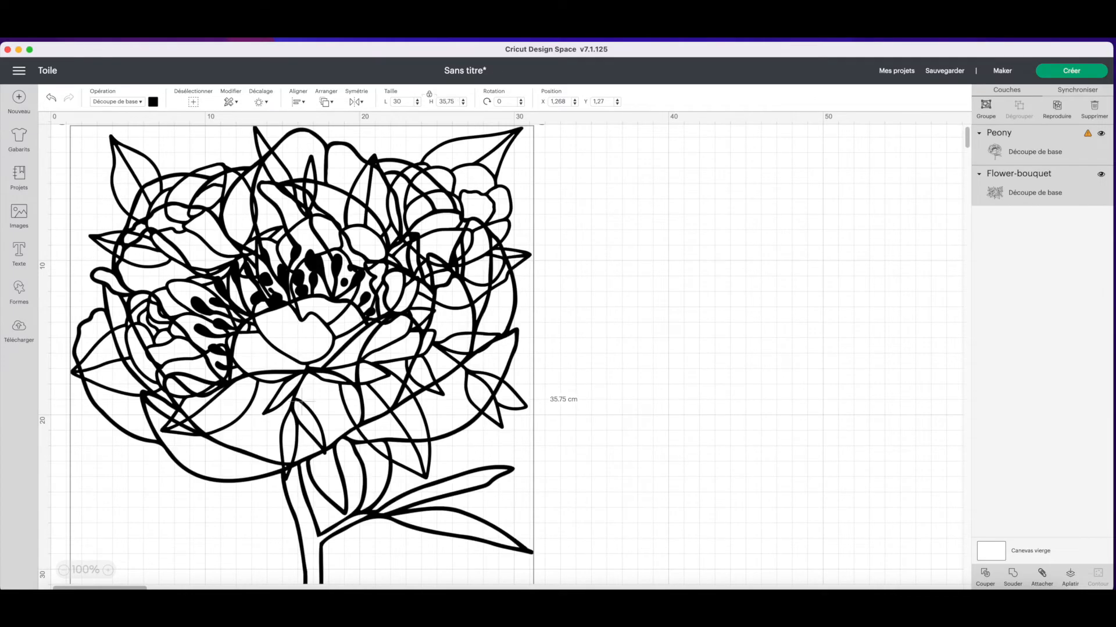
pyautogui.click(623, 219)
# Step: Shrink the peony proportionally to about 15.4 by 18.4 cm and place it to the right of the bouquet
pyautogui.moveTo(350, 262); pyautogui.dragTo(568, 315)
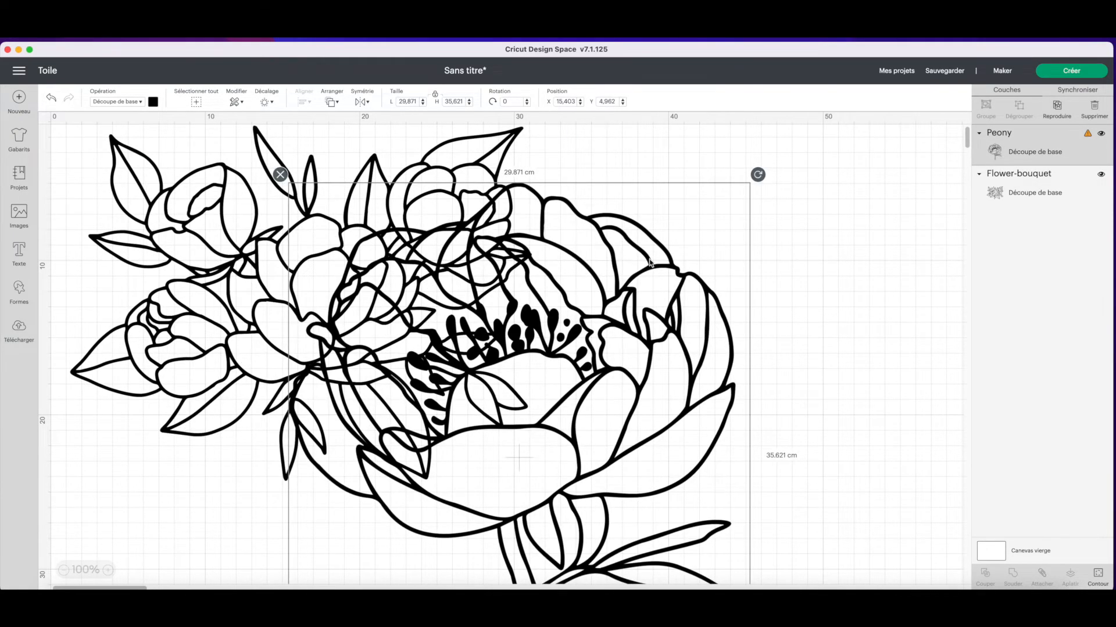
pyautogui.scroll(-5, 651, 264)
pyautogui.scroll(-5, 749, 491)
pyautogui.moveTo(757, 499); pyautogui.dragTo(532, 227)
pyautogui.scroll(5, 513, 268)
pyautogui.scroll(3, 513, 269)
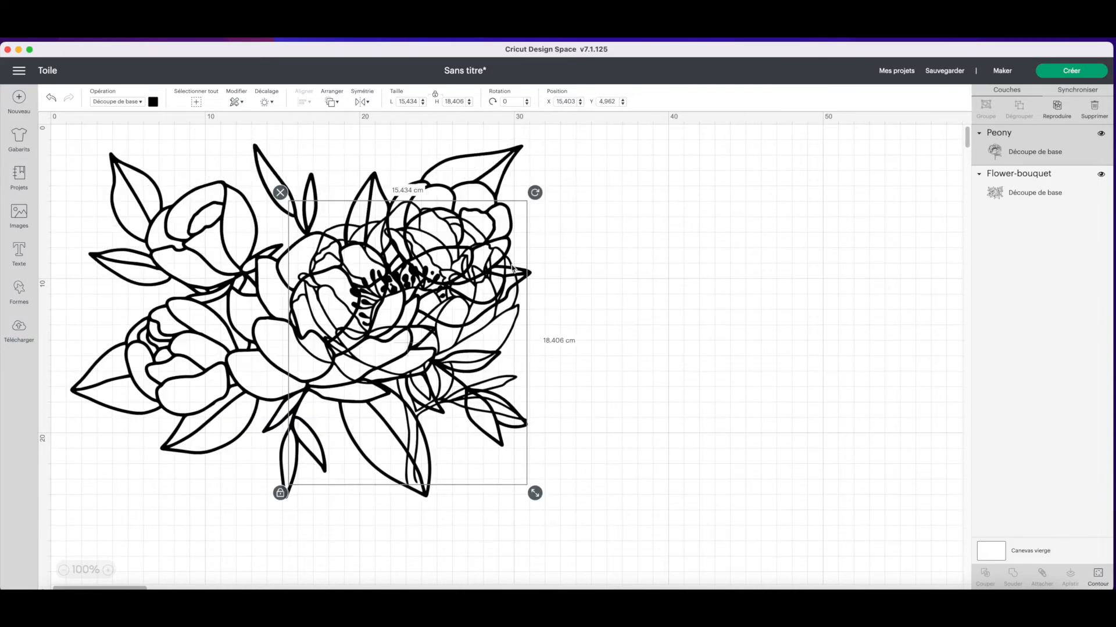
pyautogui.moveTo(397, 322); pyautogui.dragTo(755, 303)
# Step: Shrink the flower bouquet proportionally, shift it slightly down and to the right, and deselect it
pyautogui.click(472, 347)
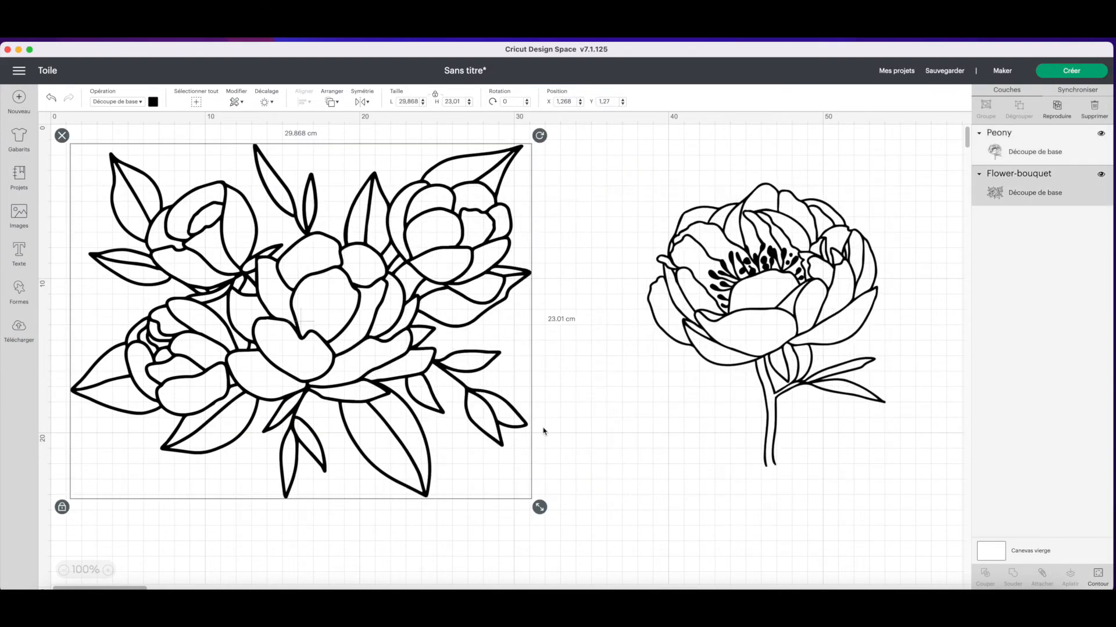
pyautogui.moveTo(543, 506); pyautogui.dragTo(437, 429)
pyautogui.moveTo(297, 335); pyautogui.dragTo(326, 360)
pyautogui.click(487, 334)
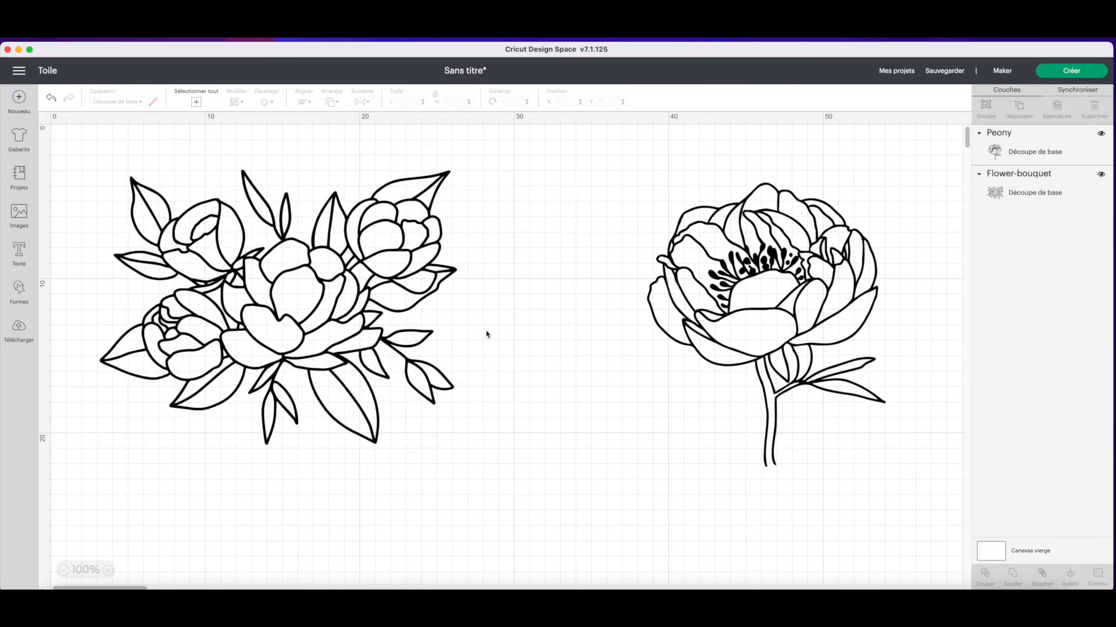